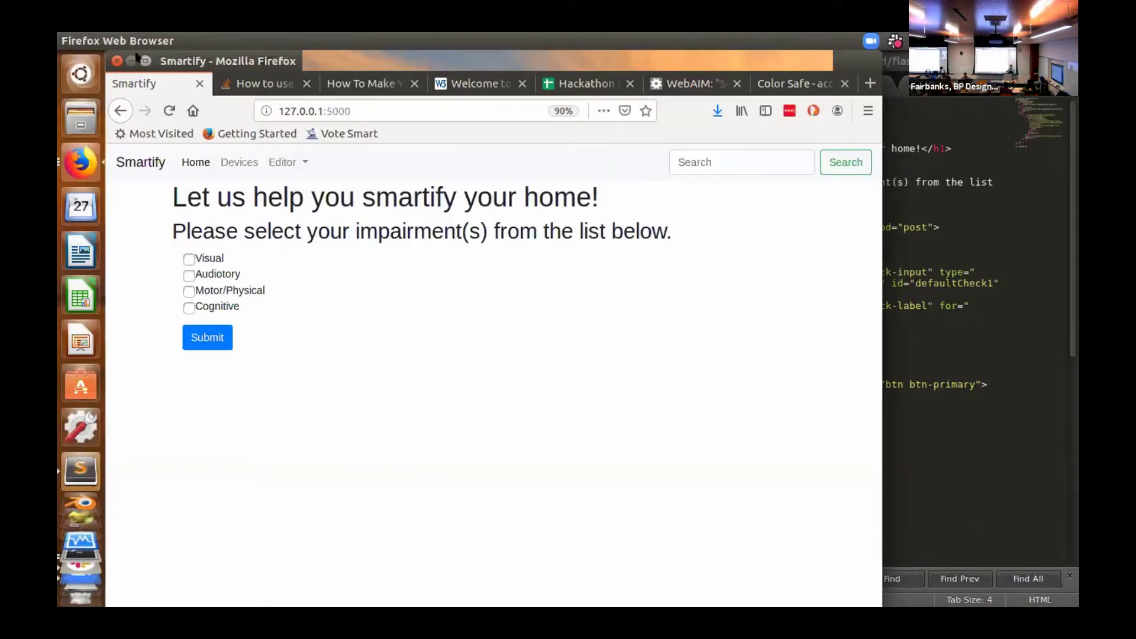
- Move the Firefox window aside, then maximize it to fill the screen
drag(144, 61, 247, 61)
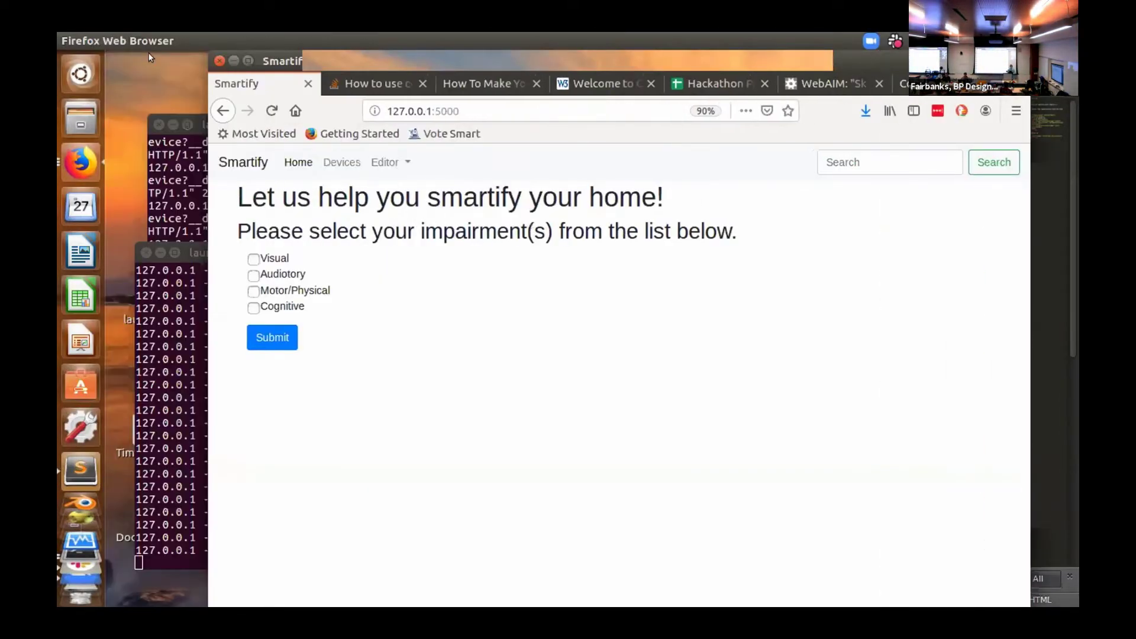
double_click(246, 61)
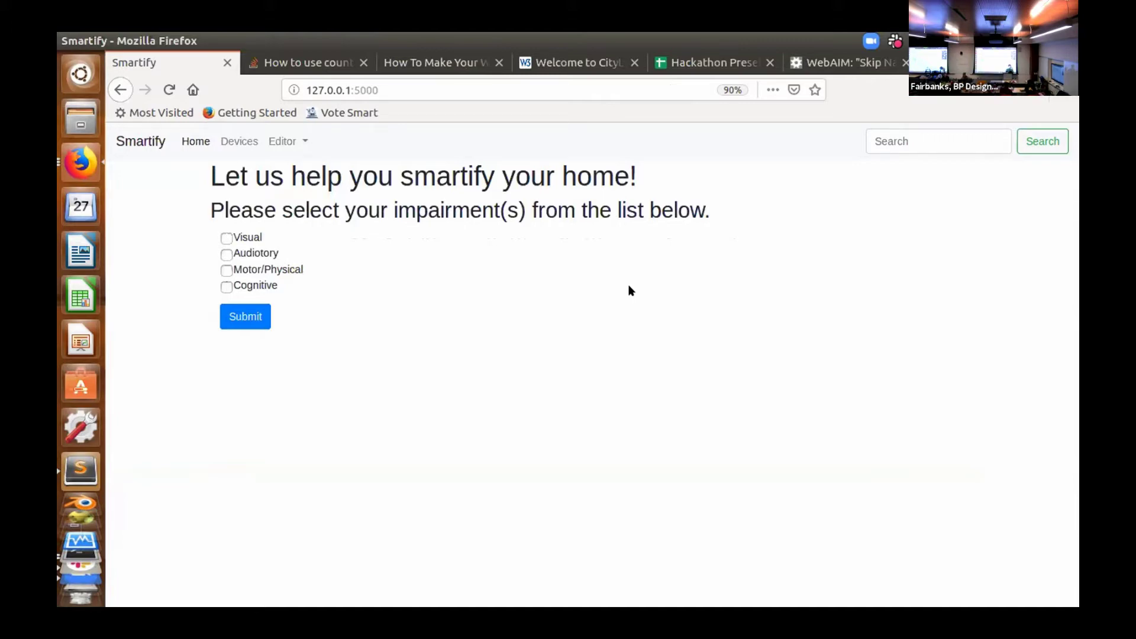
- Tick Visual impairment and submit to load the /listDevices recommendations with PetNet SmartFeeder
click(226, 237)
click(257, 310)
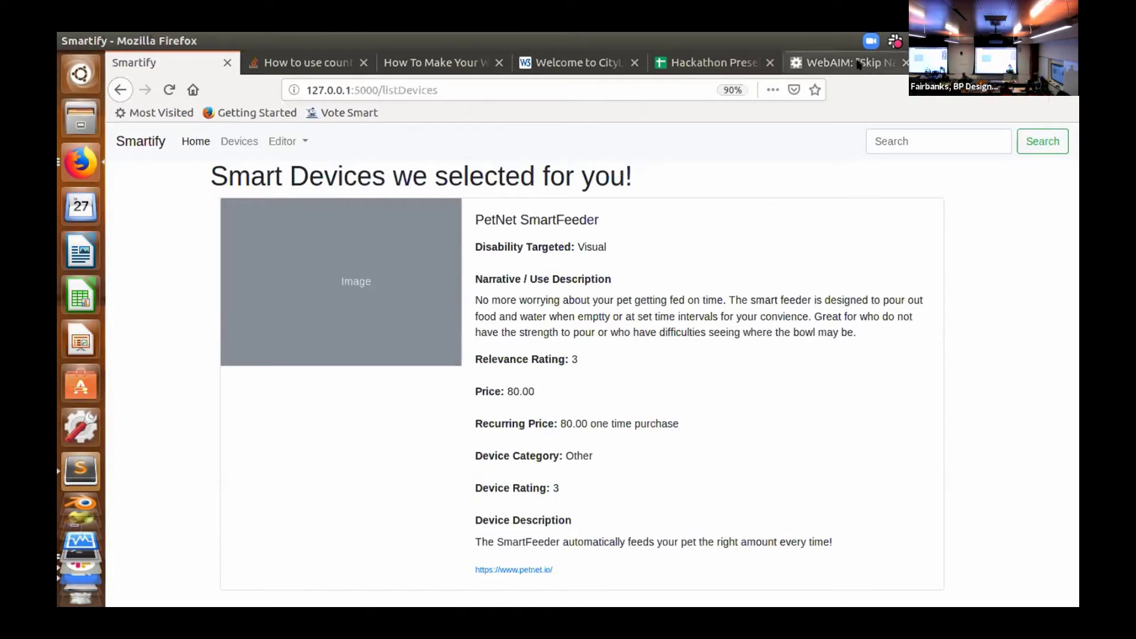
- Unmaximize and reposition Firefox, briefly highlighting the 'Disability Targeted: Visual' line
drag(532, 40, 568, 91)
drag(700, 74, 662, 51)
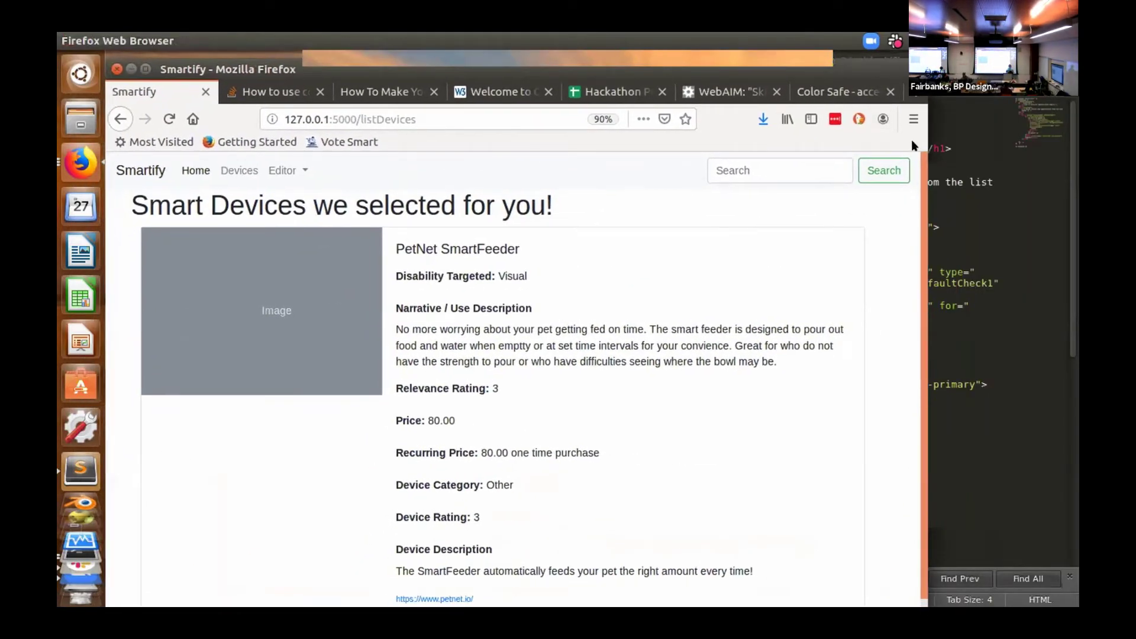
drag(923, 155, 923, 174)
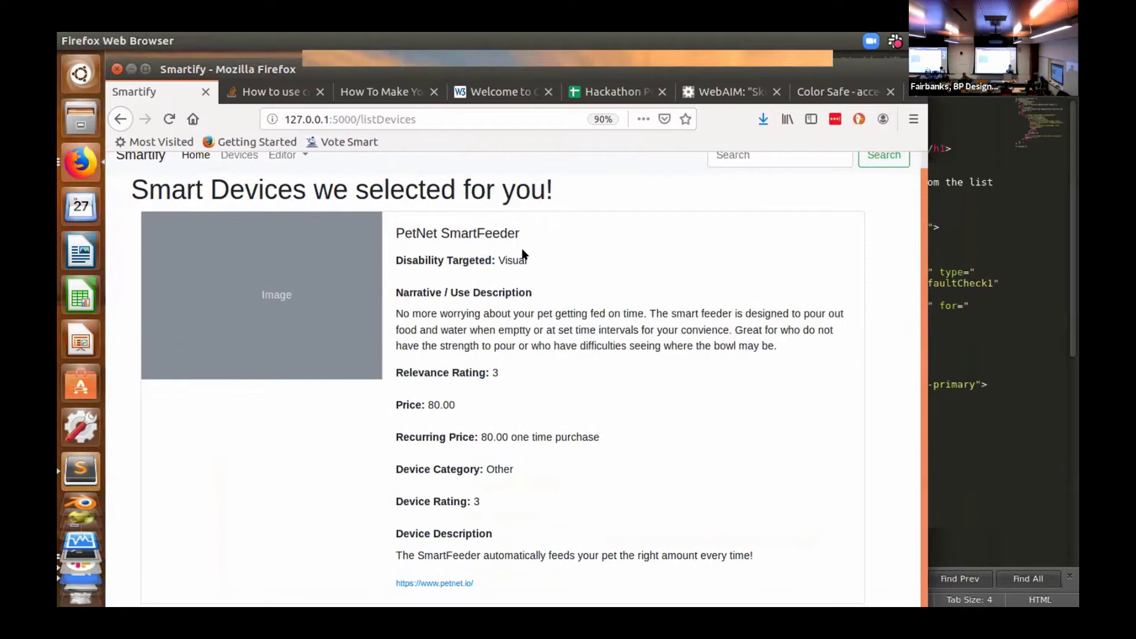
drag(530, 261, 395, 260)
click(424, 275)
click(286, 155)
click(305, 186)
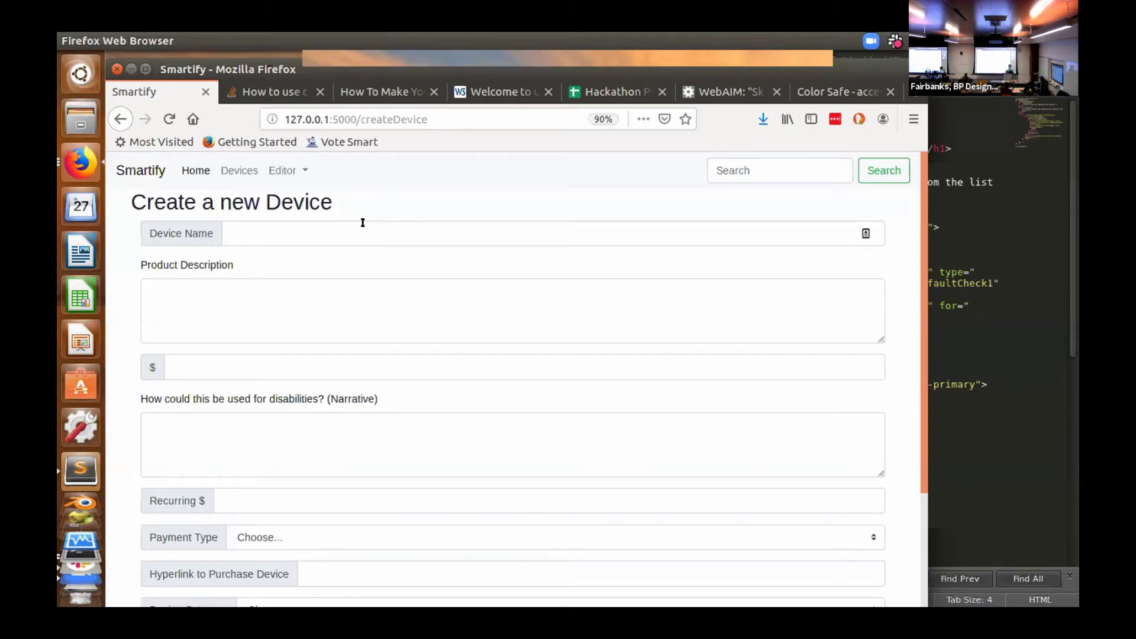
click(120, 119)
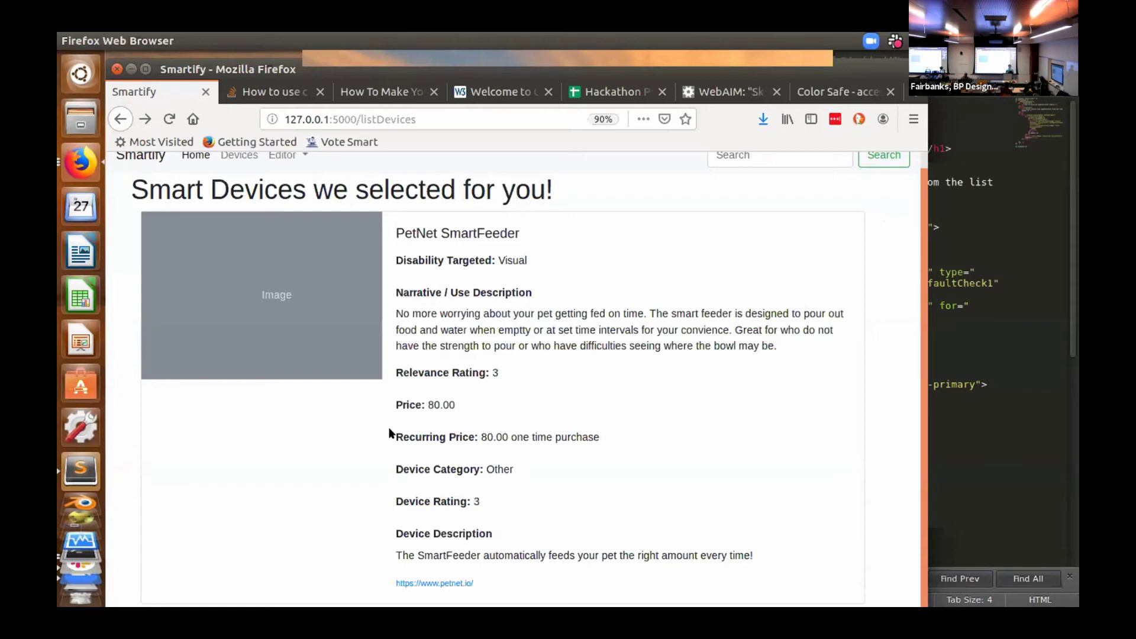
- Inspect the devices page, enable Accessibility features and check for all issues
right_click(321, 502)
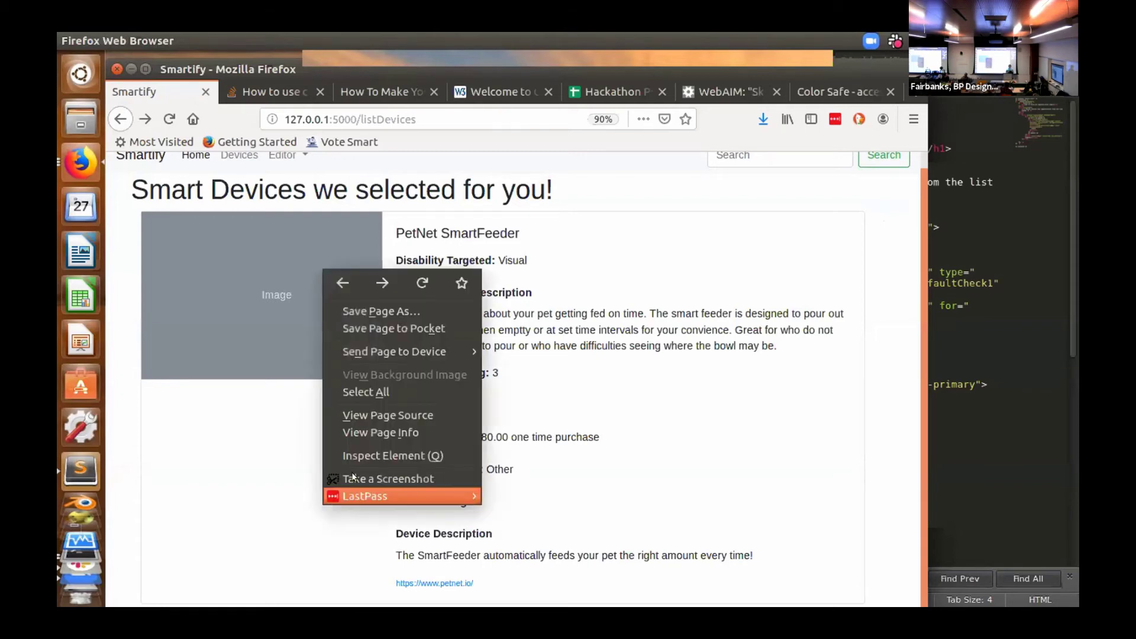
click(392, 456)
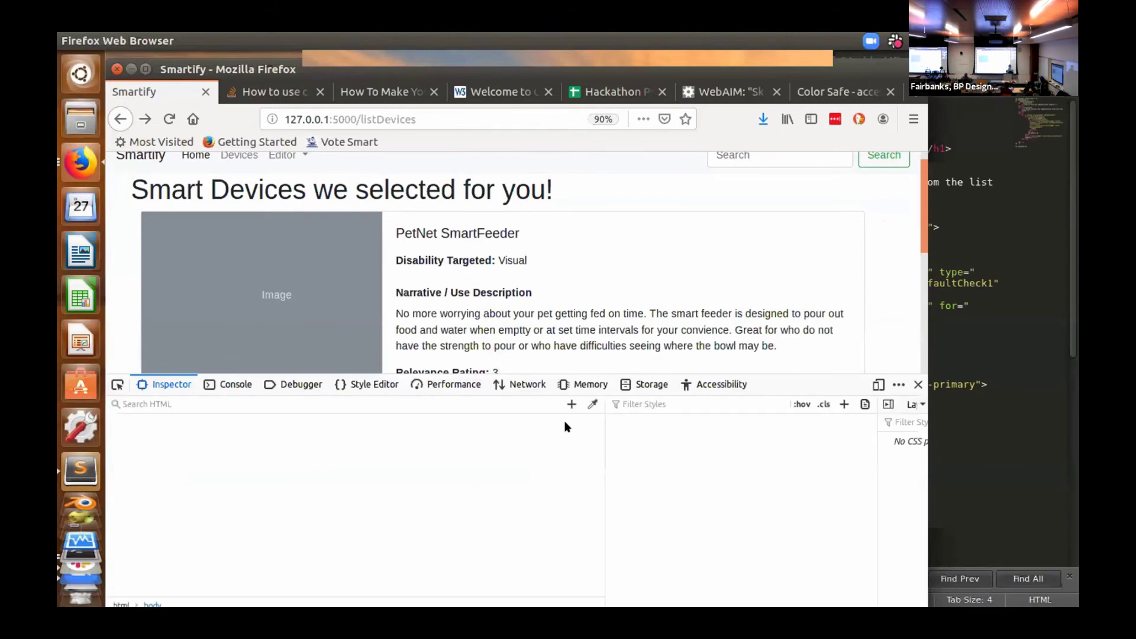
click(720, 383)
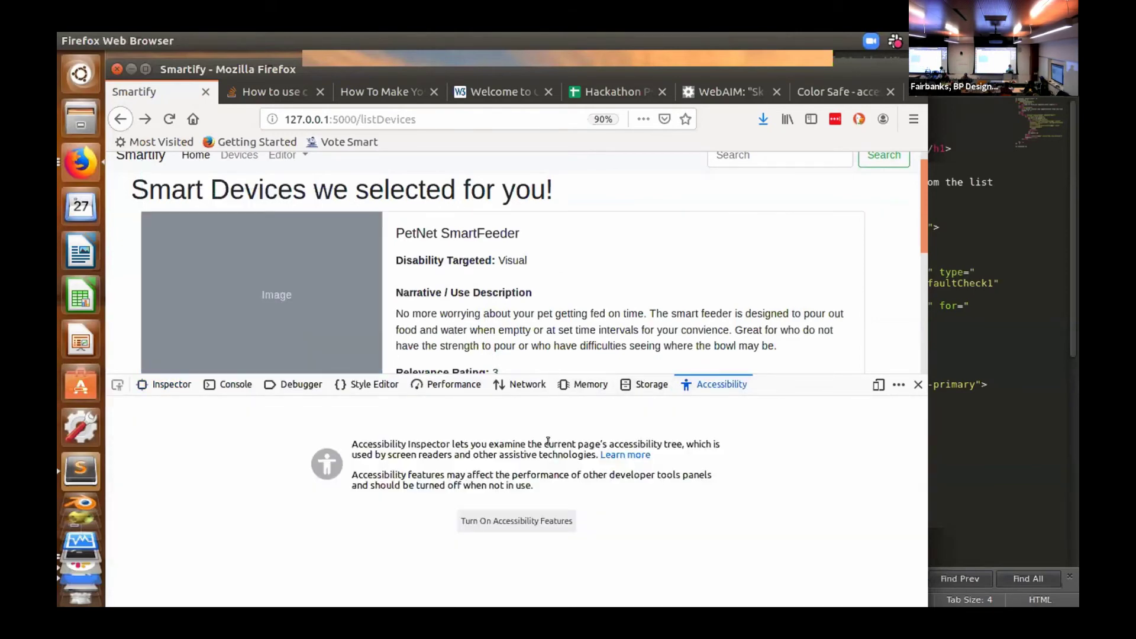
click(496, 520)
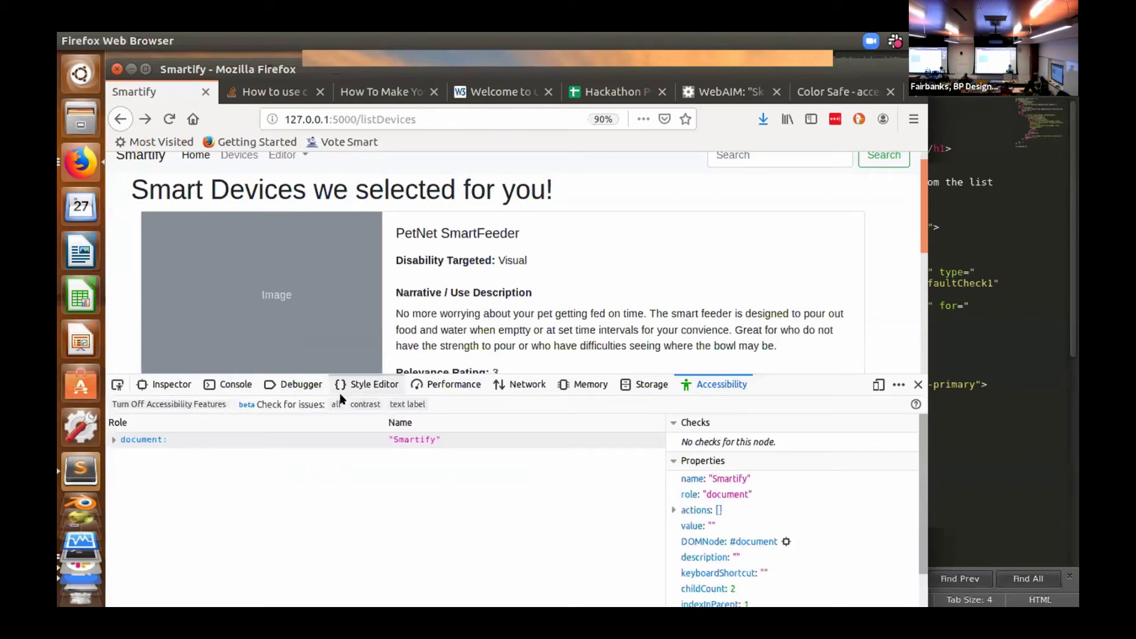
click(333, 404)
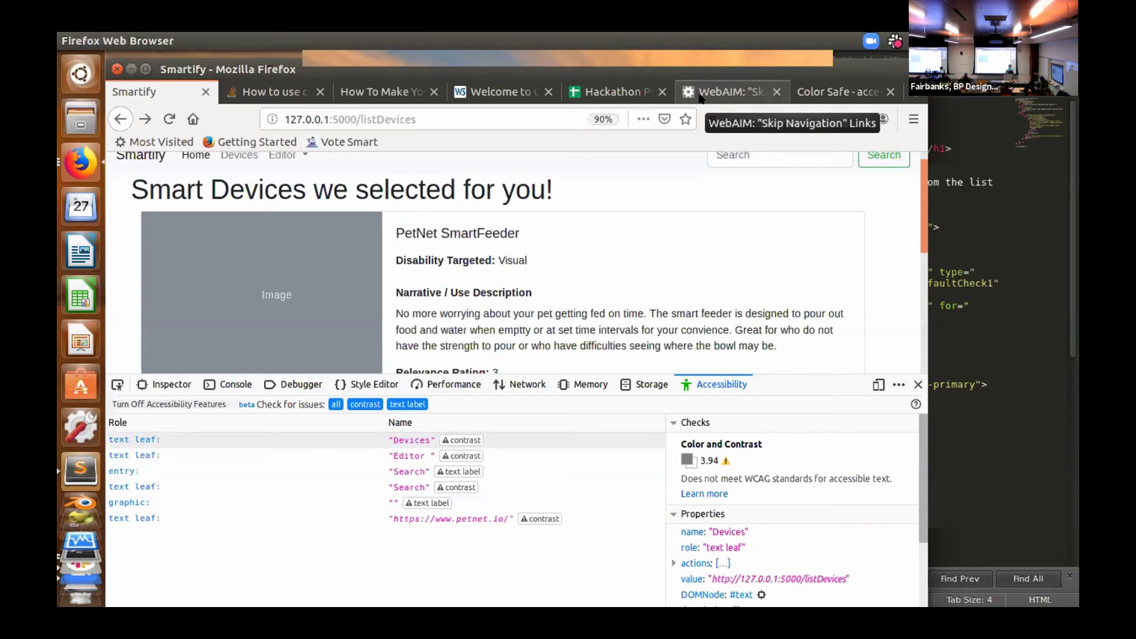
- Switch to the CityLights inaccessible tickets demo tab and narrow the window
click(728, 91)
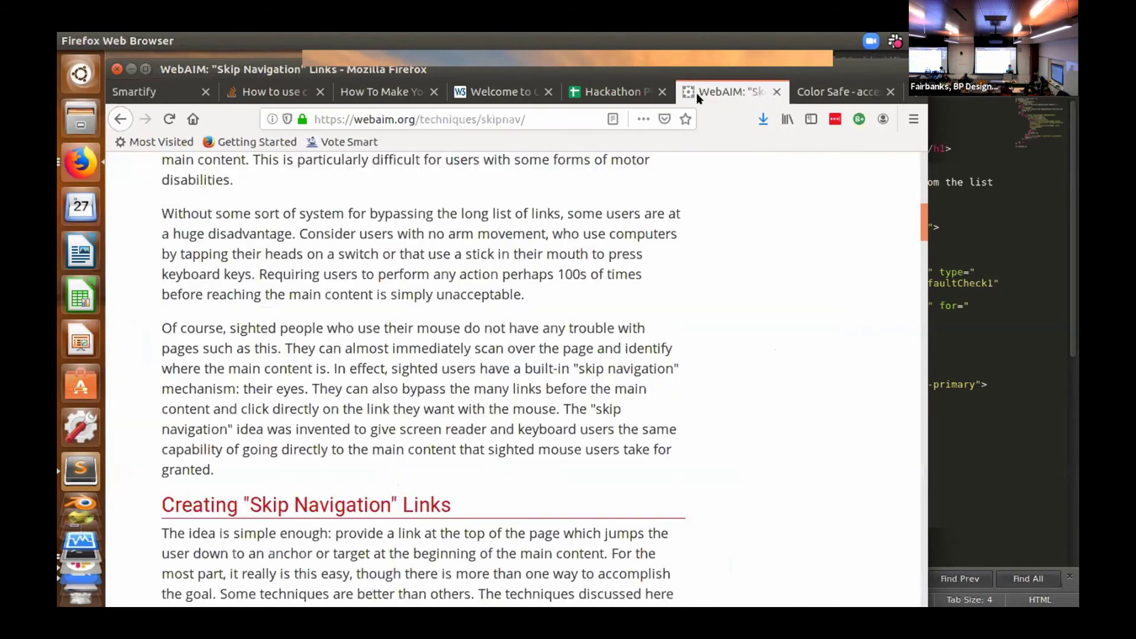
click(510, 92)
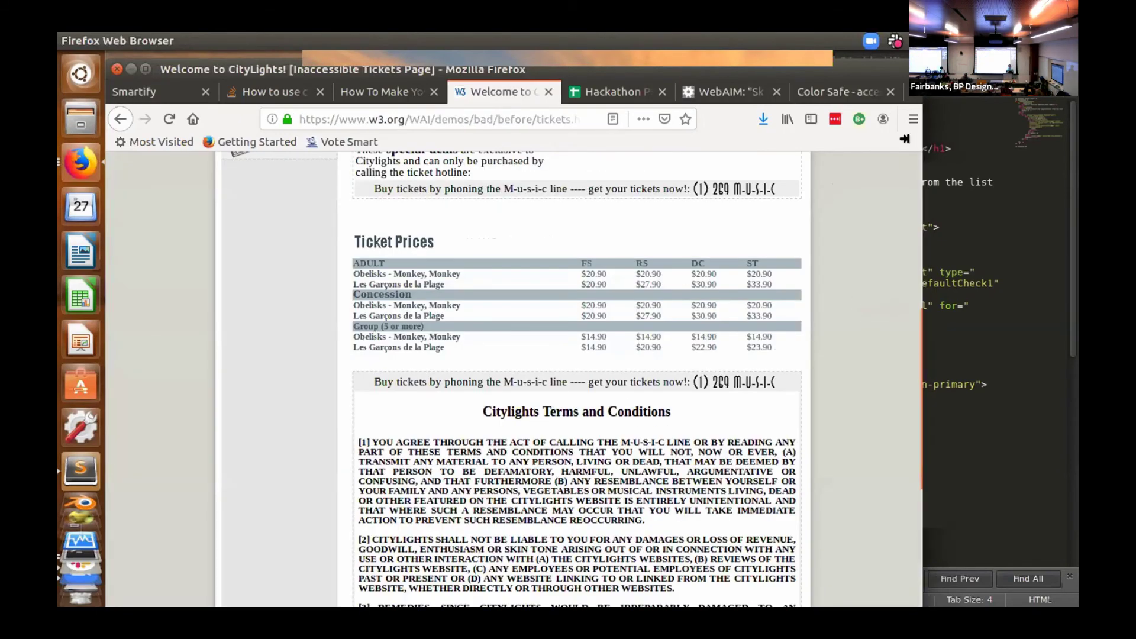
mouse_move(923, 138)
mouse_down()
mouse_move(870, 278)
mouse_move(875, 166)
mouse_up()
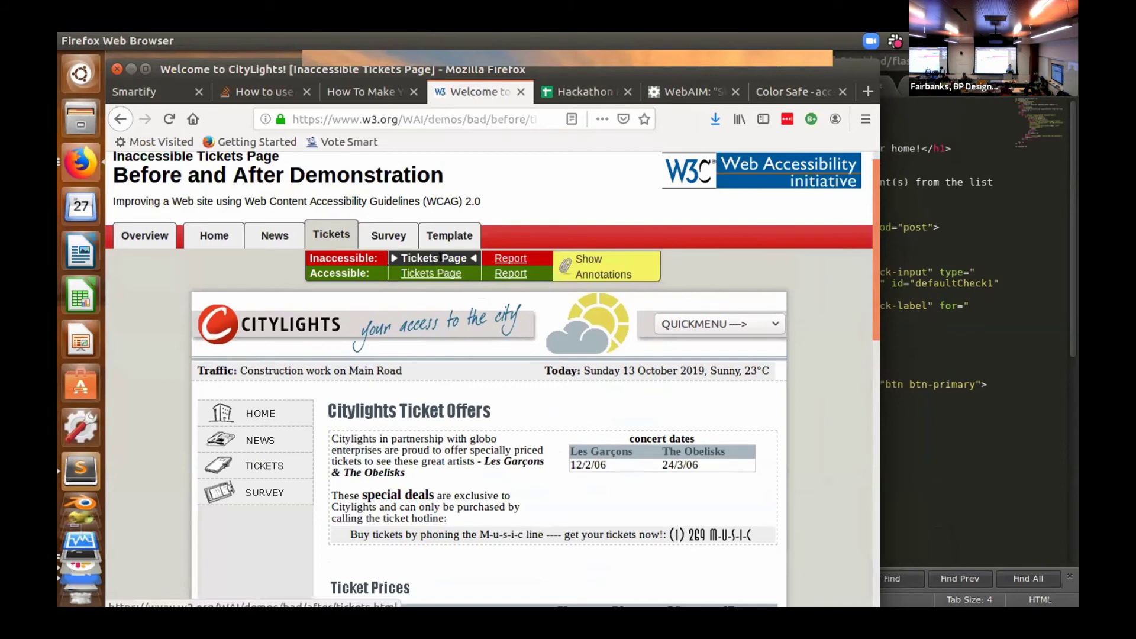
- Open the Accessible: Tickets Page and select the (1) 269 part of the phone number
click(431, 272)
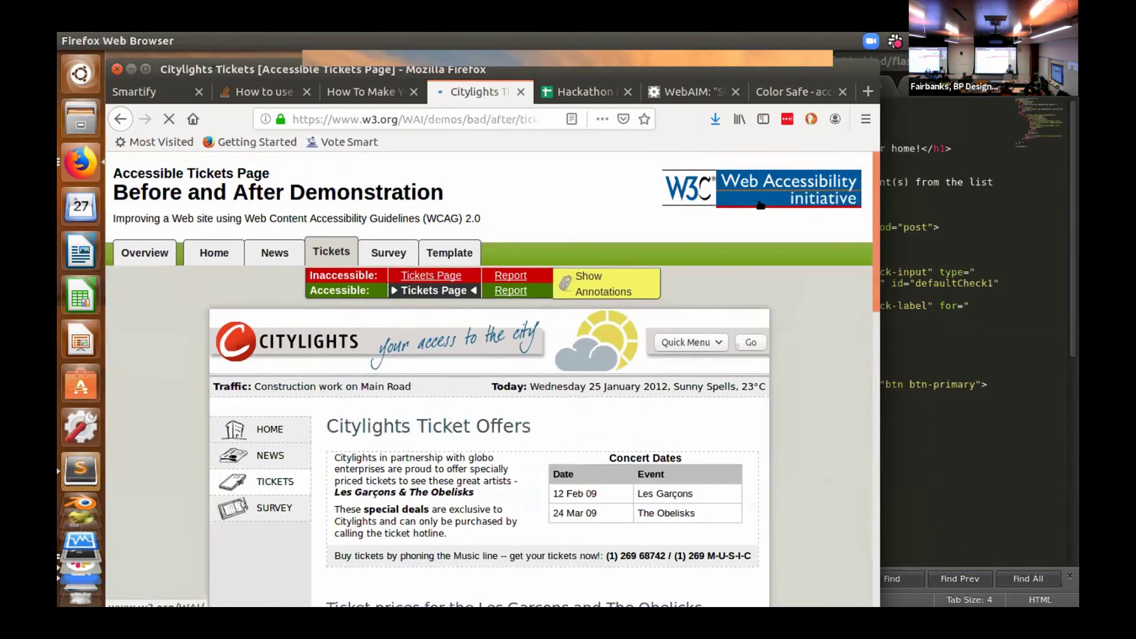
mouse_move(874, 195)
mouse_down()
mouse_move(869, 449)
mouse_move(865, 382)
mouse_up()
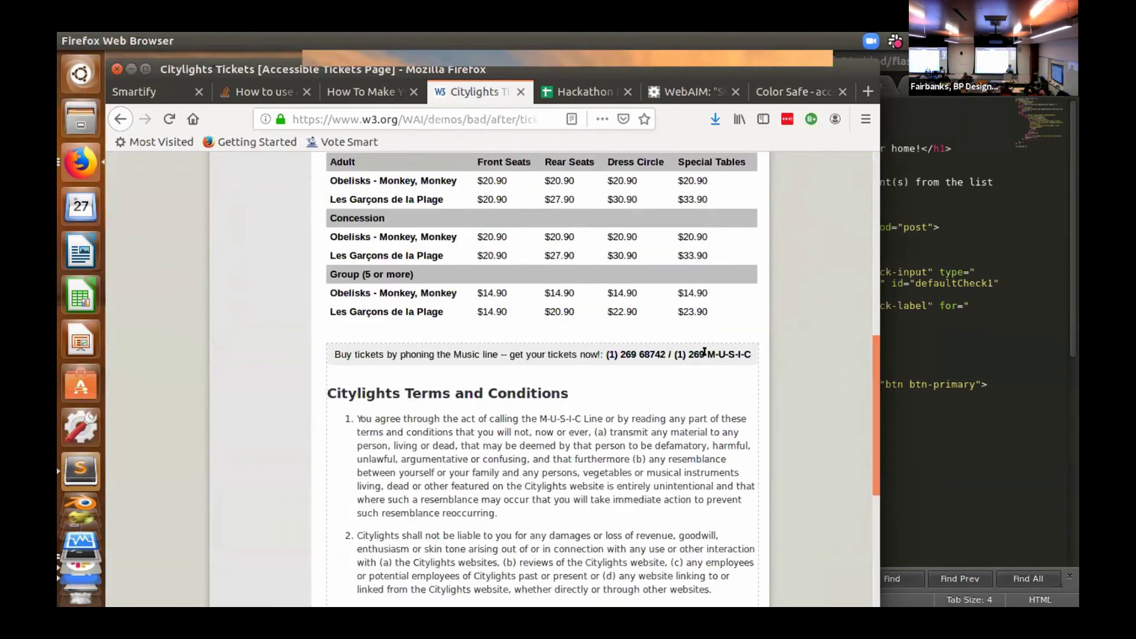
drag(705, 353, 668, 353)
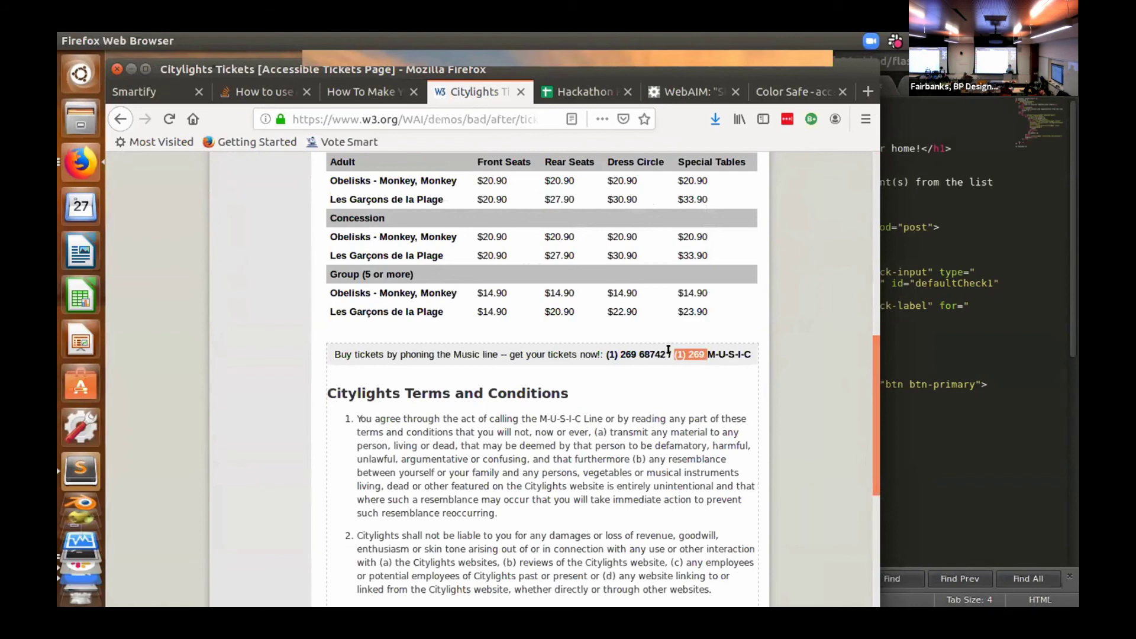